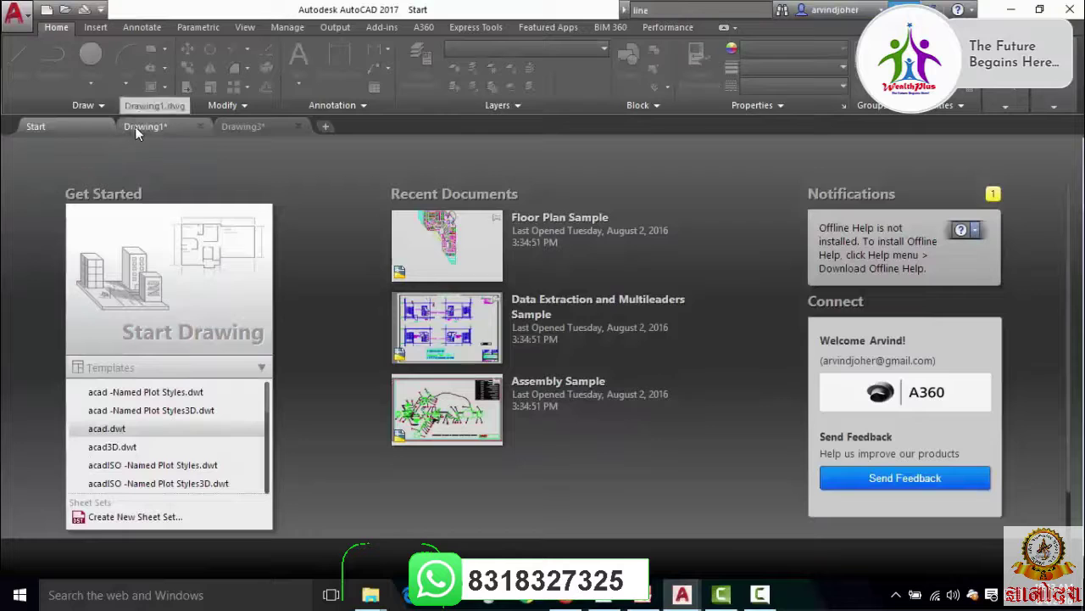
# - Preview Drawing1's model space and its Layout1 and Layout2 from the open drawing files
pyautogui.moveTo(136, 127)
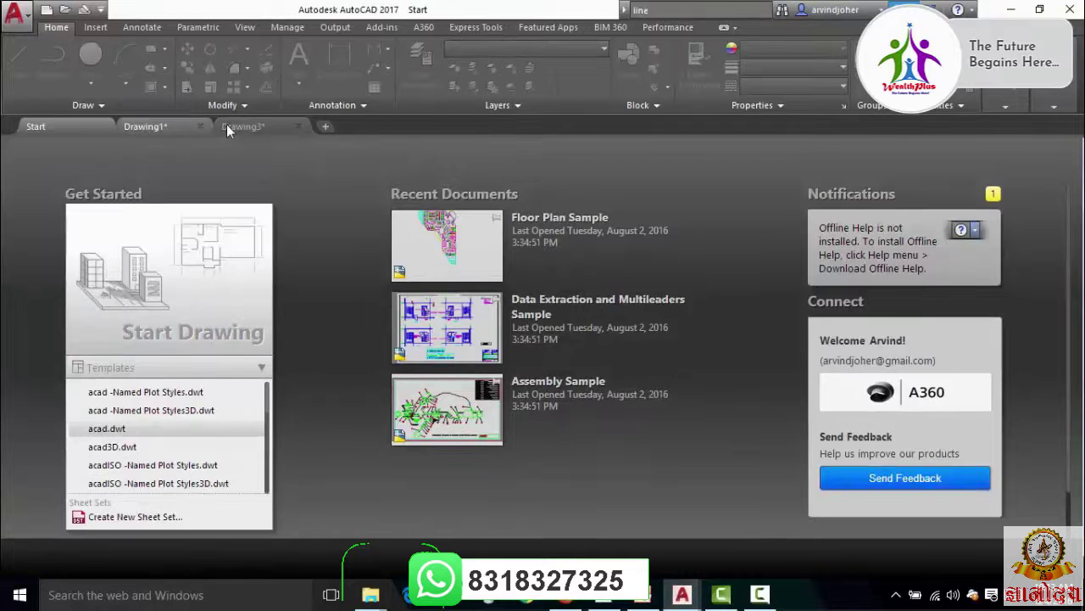
pyautogui.moveTo(245, 124)
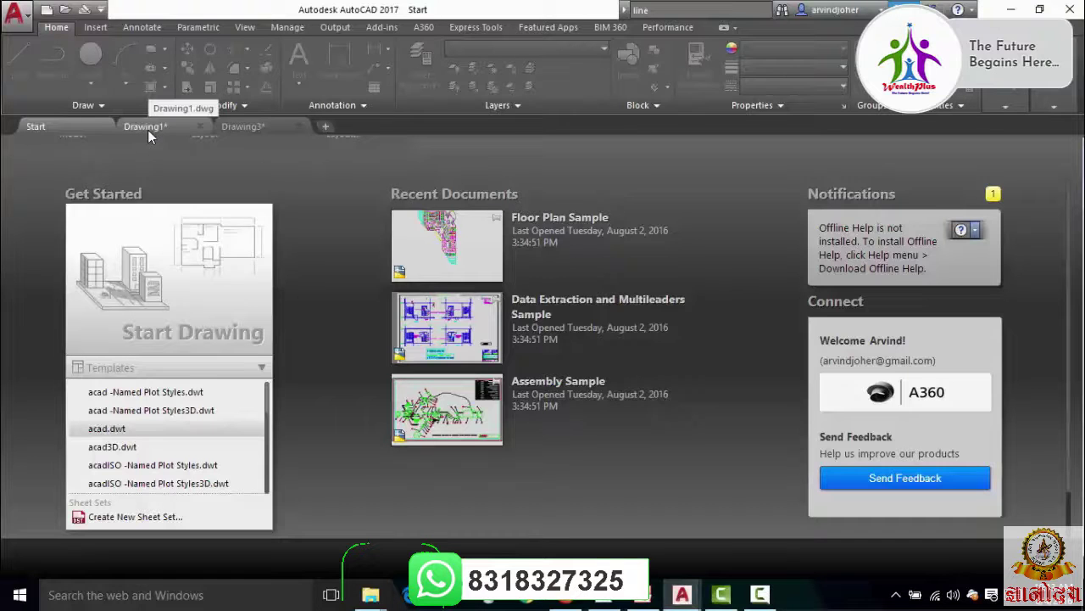
pyautogui.click(94, 197)
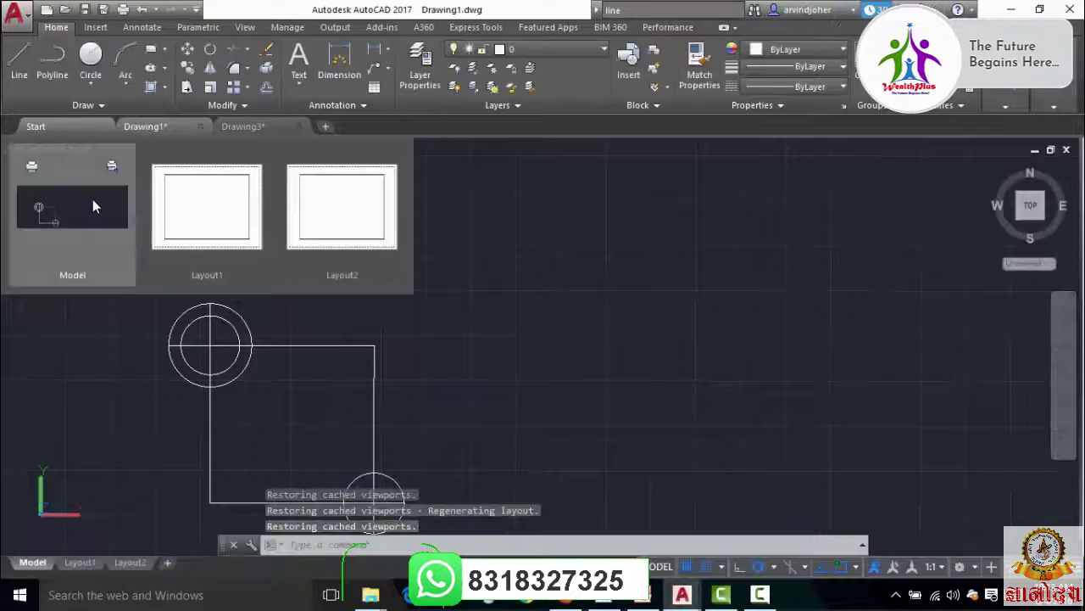
pyautogui.moveTo(214, 200)
pyautogui.moveTo(313, 204)
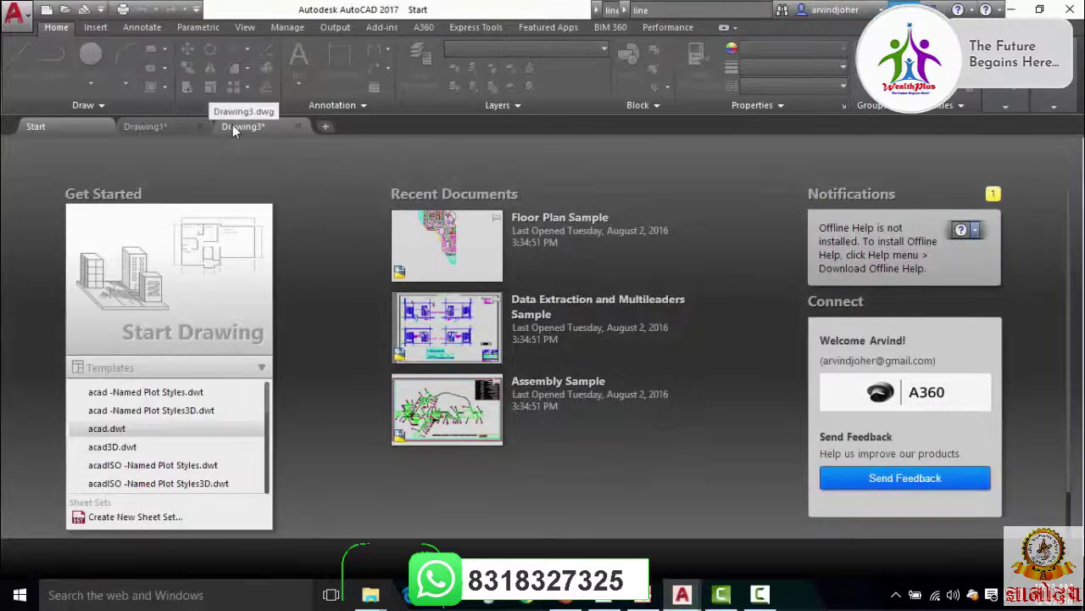
# - Switch to Drawing3 and examine the UCS icon at the origin and the polygon and lines around it
pyautogui.click(232, 125)
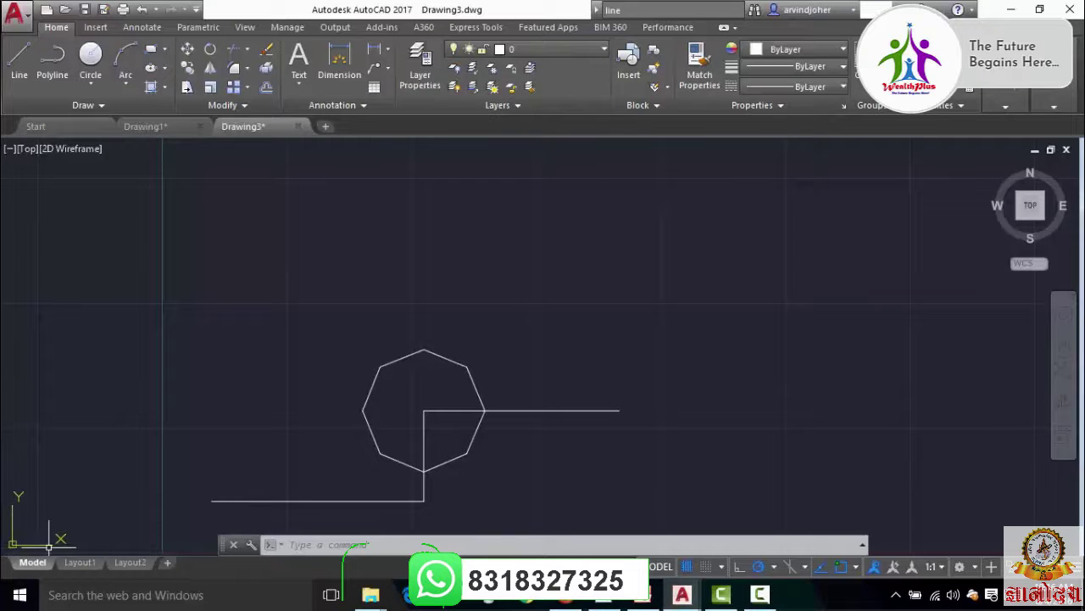
pyautogui.moveTo(204, 518); pyautogui.dragTo(141, 520, button='middle')
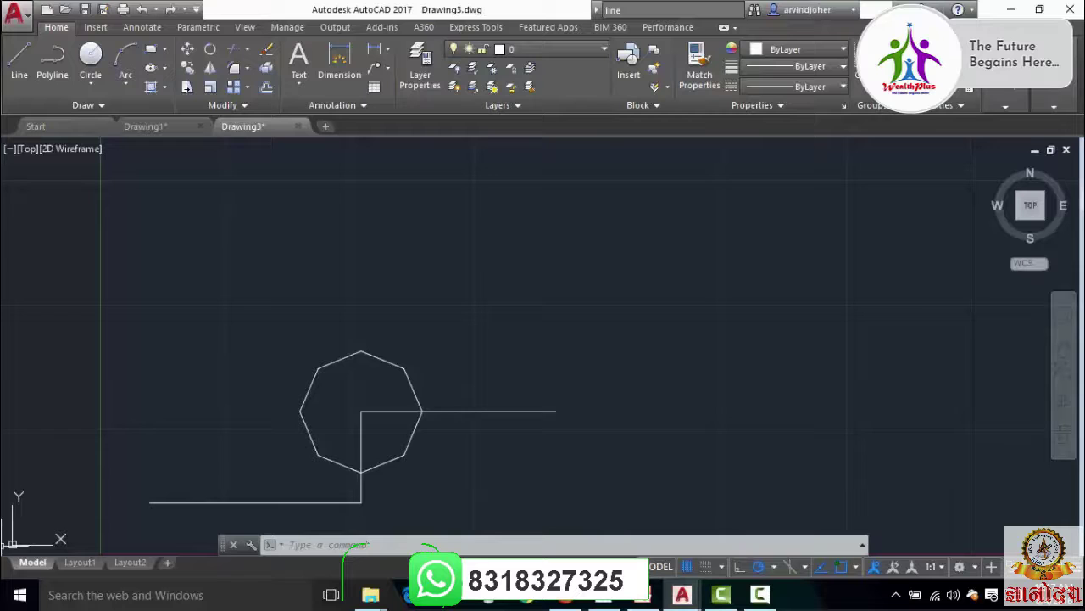
pyautogui.scroll(2, 17, 508)
pyautogui.scroll(-5, 51, 513)
pyautogui.scroll(-4, 96, 495)
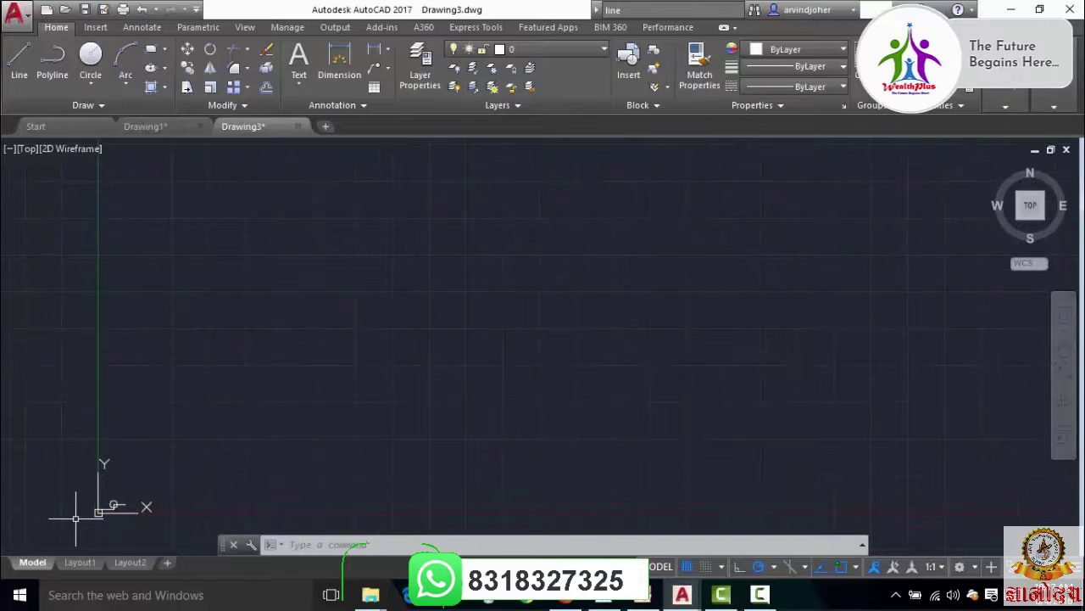
pyautogui.scroll(5, 61, 526)
pyautogui.scroll(5, 60, 526)
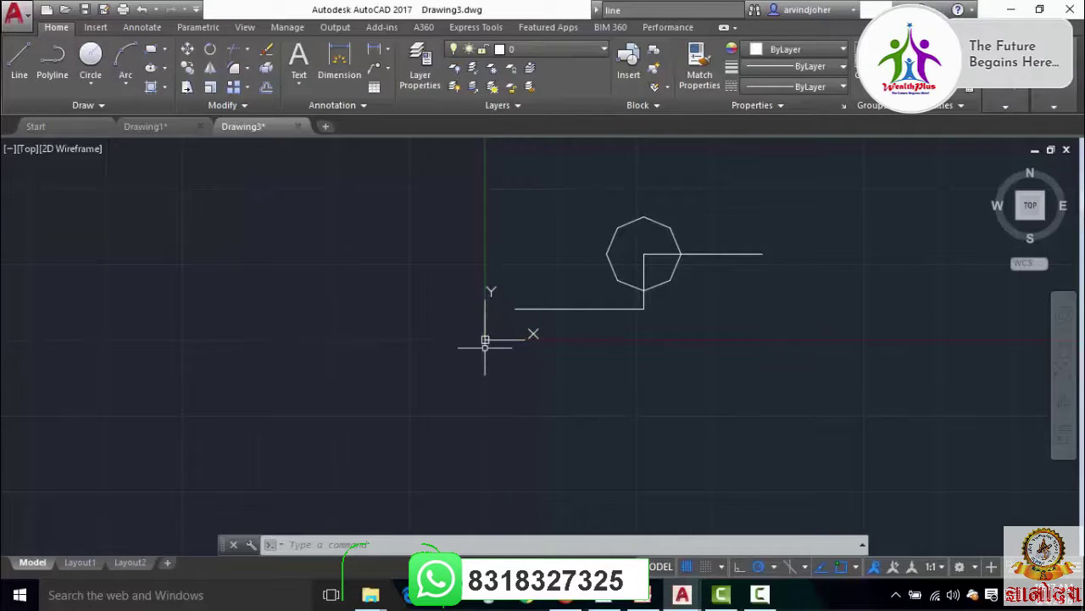
pyautogui.moveTo(823, 240); pyautogui.dragTo(729, 261, button='middle')
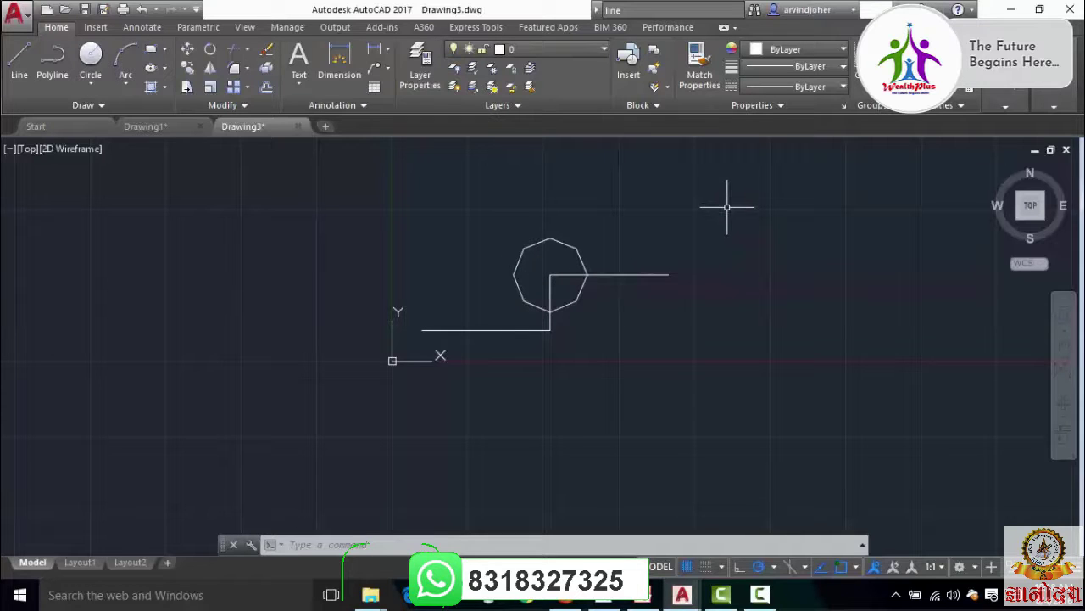
pyautogui.scroll(4, 678, 220)
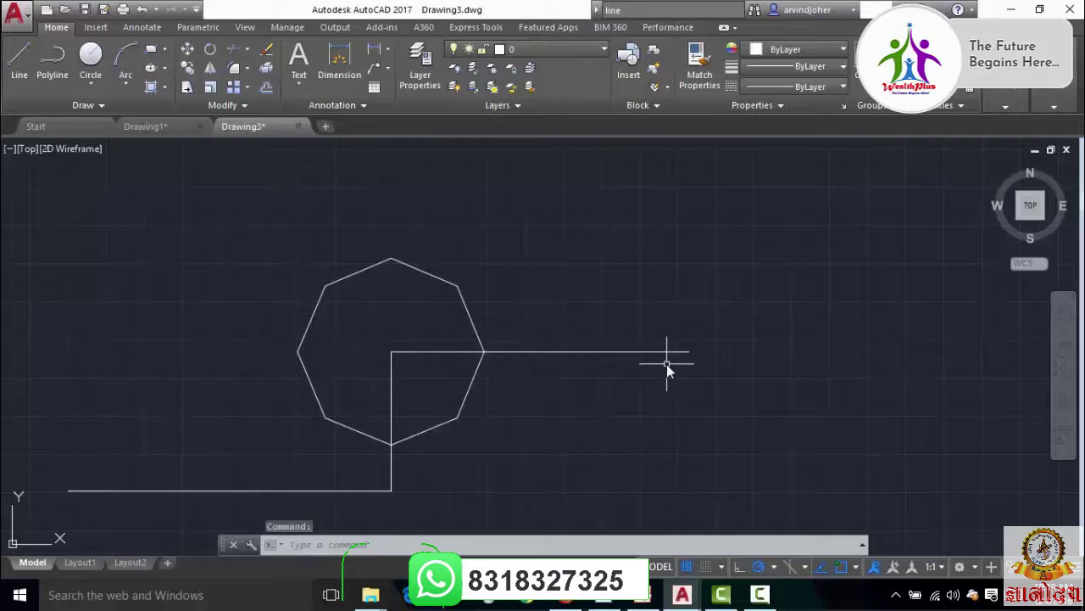
# - Switch to Drawing1 and display its model space with the circles and connecting lines in closer view
pyautogui.click(147, 130)
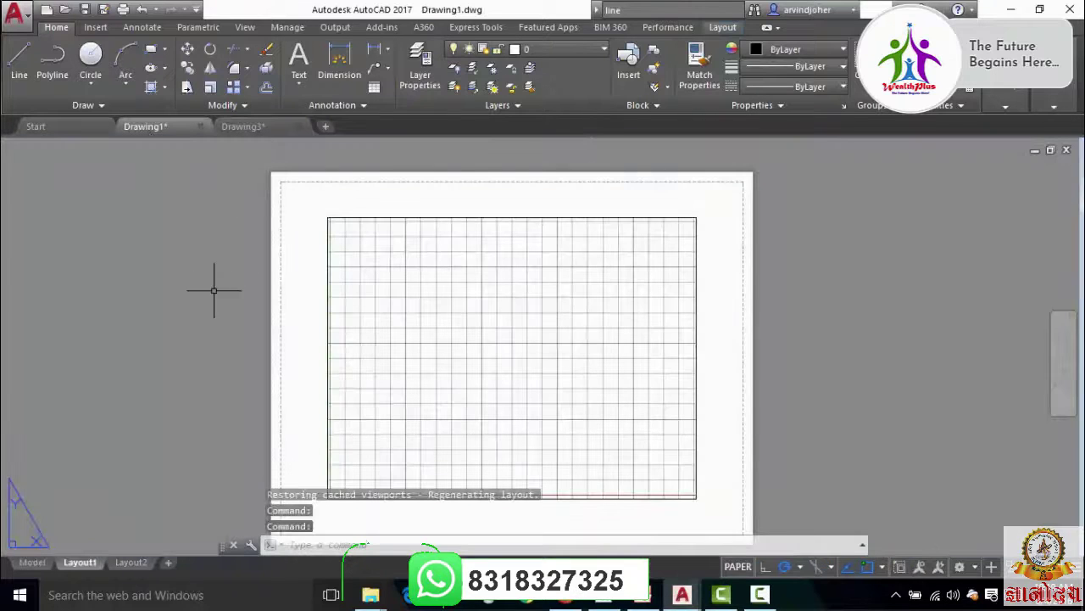
pyautogui.click(32, 563)
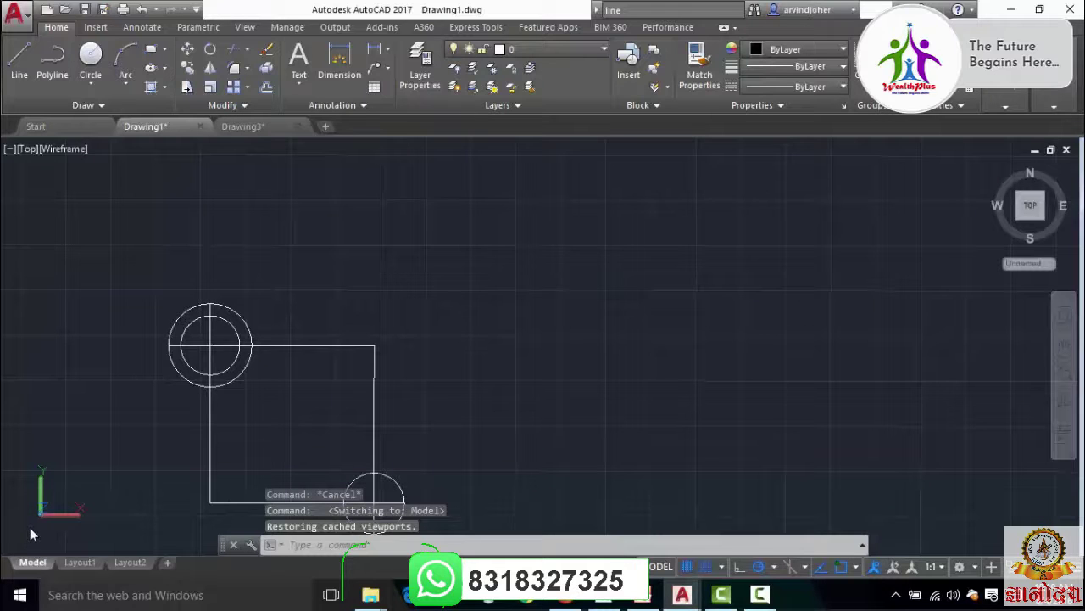
pyautogui.scroll(-2, 29, 527)
pyautogui.scroll(5, 37, 527)
pyautogui.scroll(2, 53, 515)
pyautogui.scroll(-4, 54, 500)
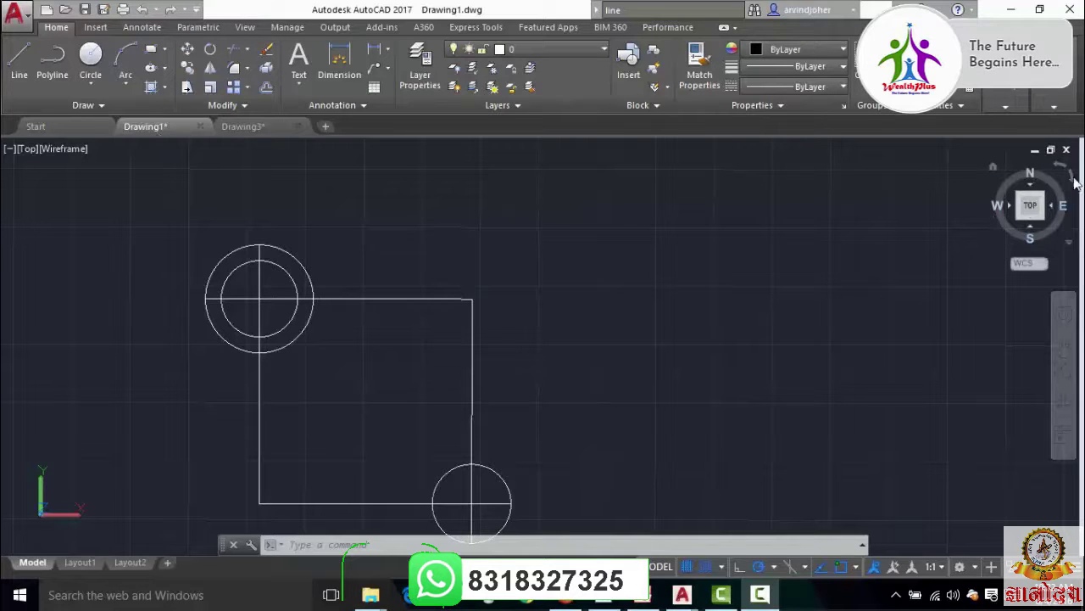
# - Check the available coordinate systems, and view the model from the left, the front and back at the top
pyautogui.click(1039, 265)
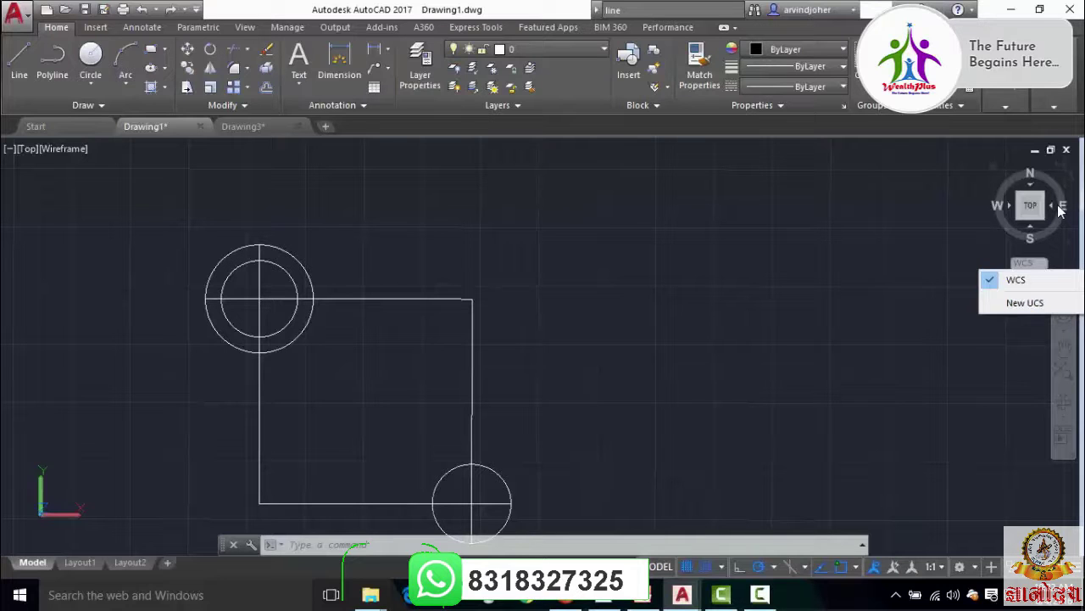
pyautogui.click(1014, 212)
pyautogui.click(1009, 212)
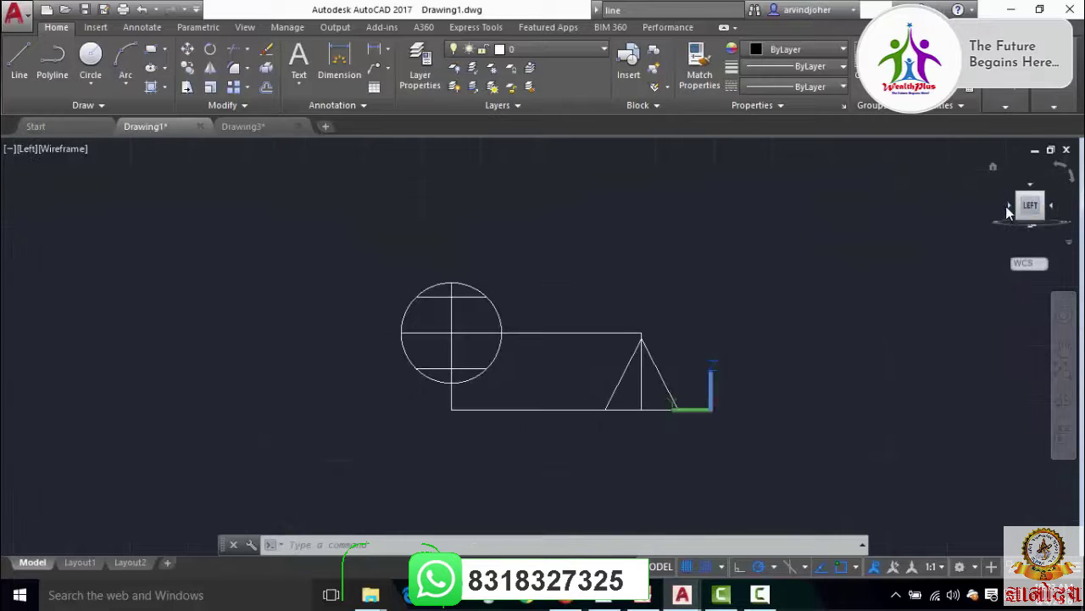
pyautogui.click(1052, 207)
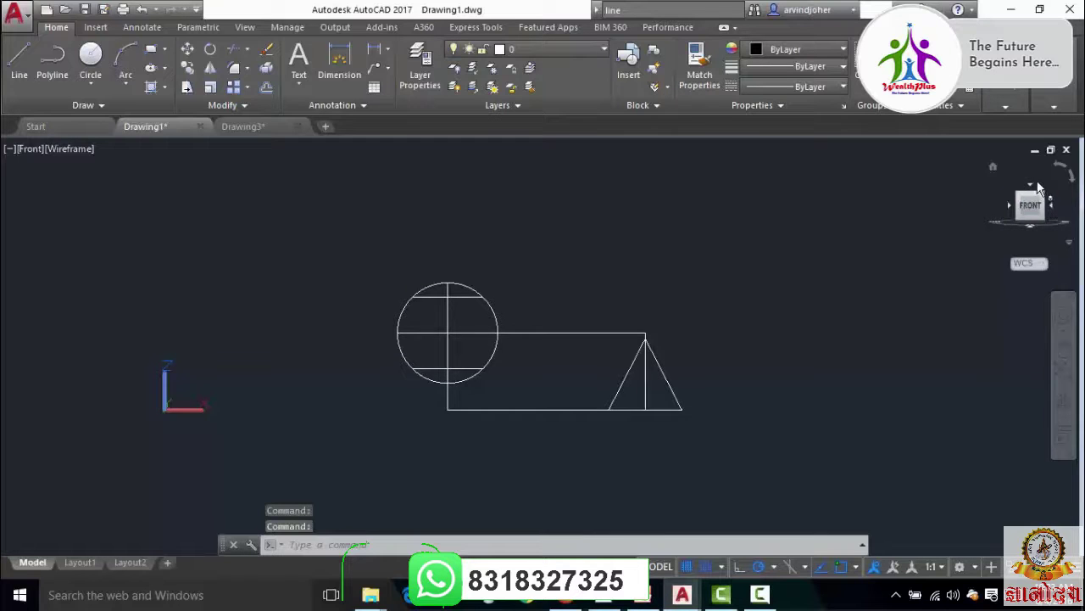
pyautogui.click(1032, 189)
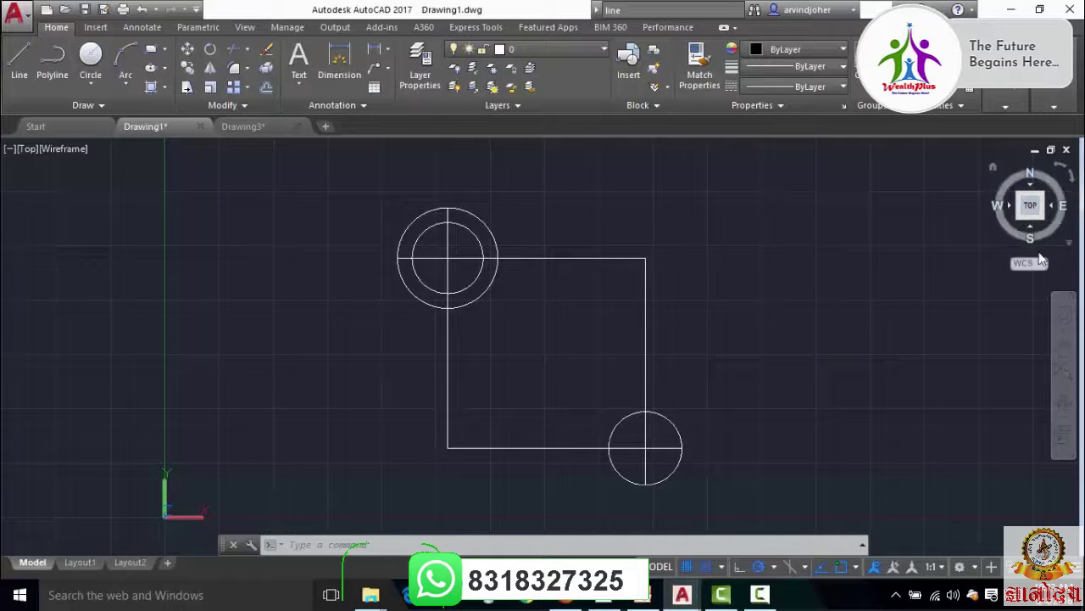
# - Inspect the model from the back, left, top and front faces, and return to the north-up top view
pyautogui.click(1033, 211)
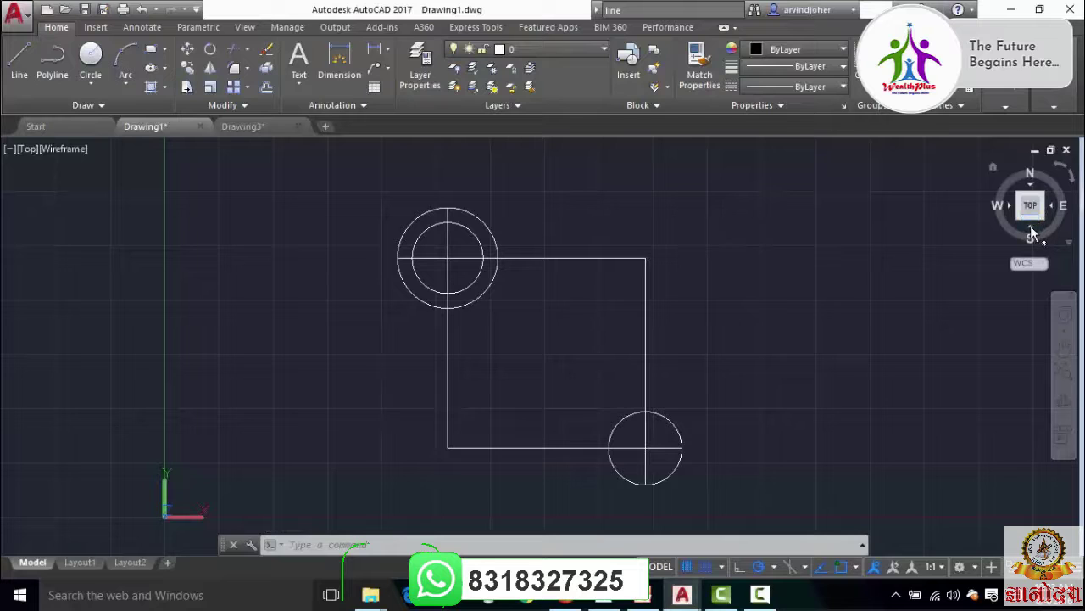
pyautogui.click(1031, 188)
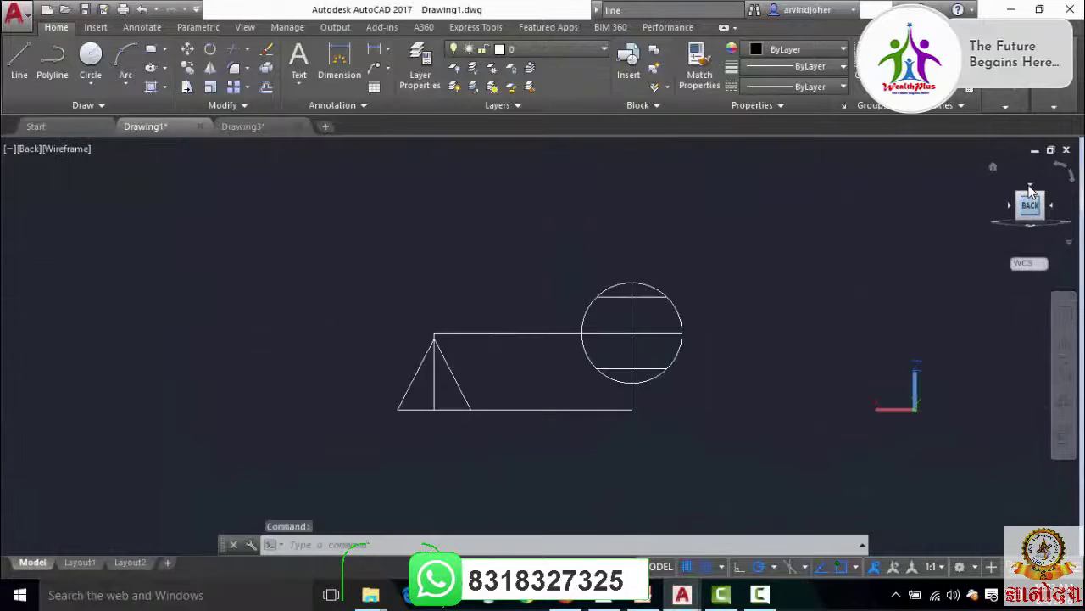
pyautogui.click(1049, 204)
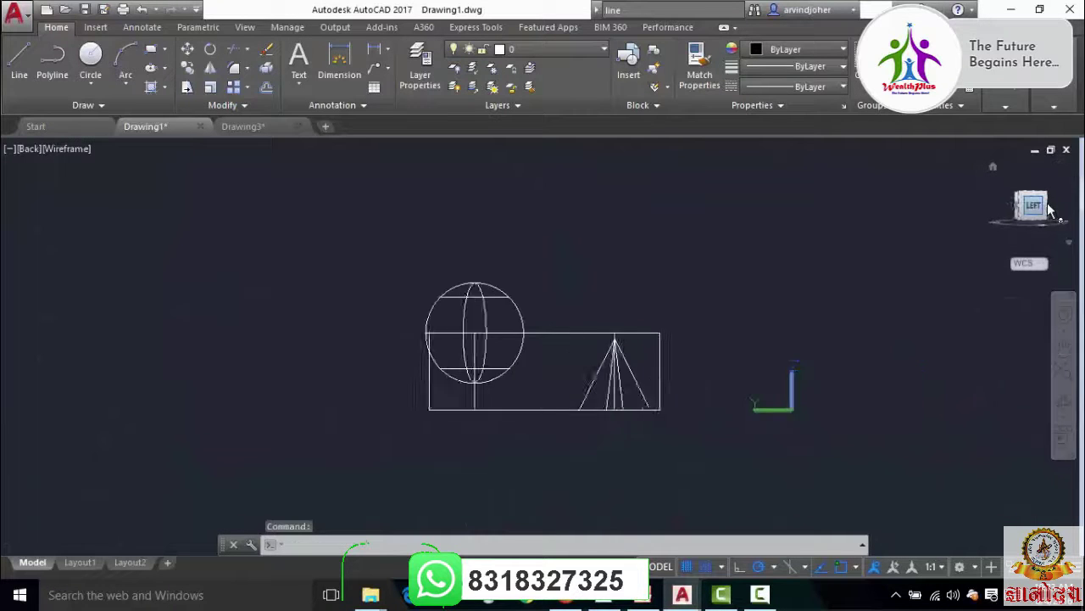
pyautogui.click(1032, 189)
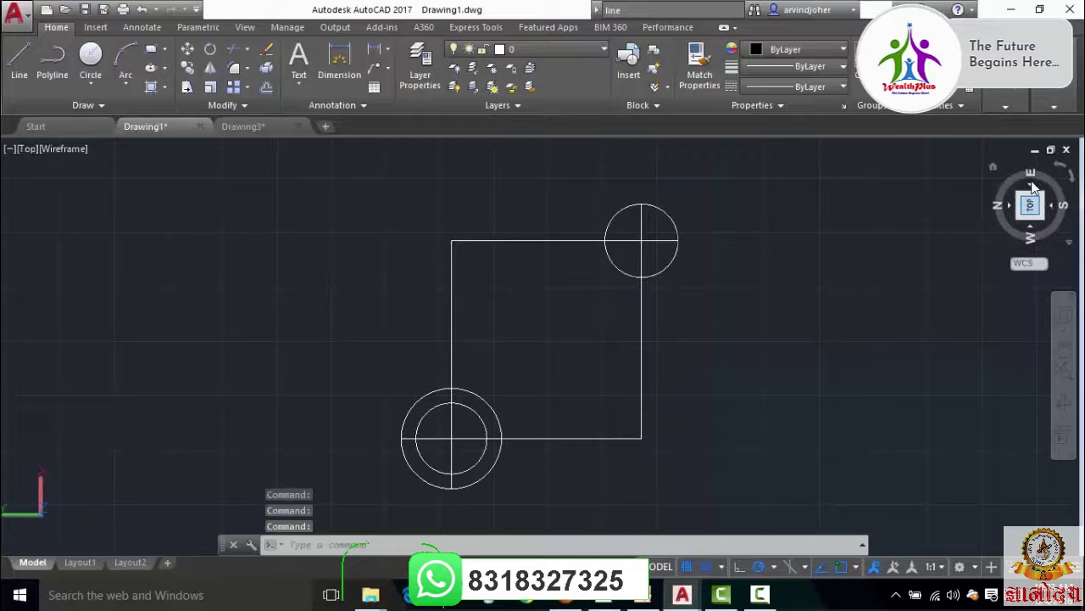
pyautogui.click(1056, 208)
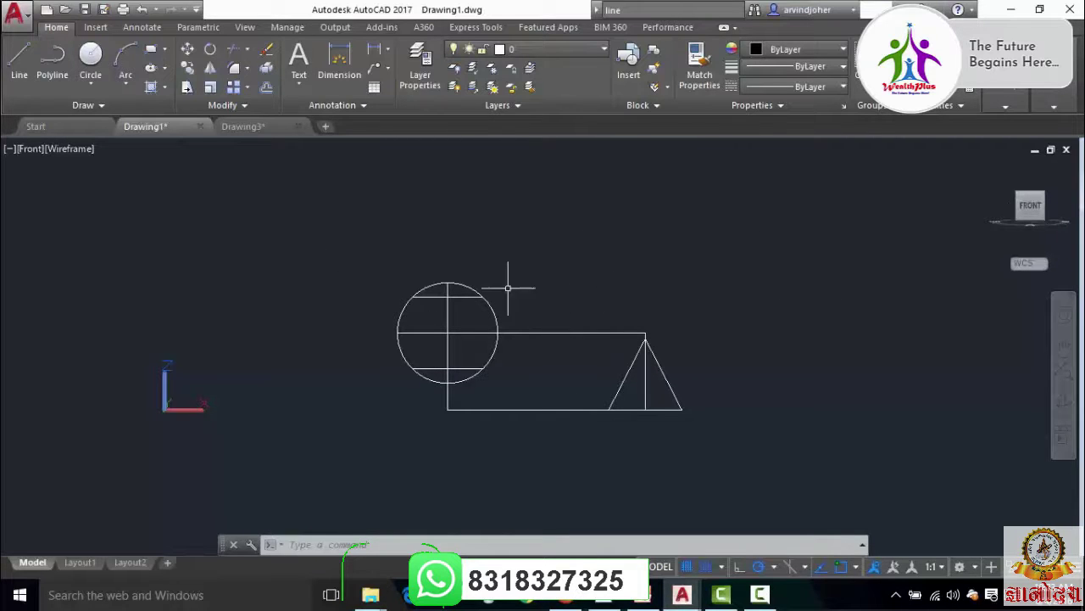
pyautogui.click(1032, 186)
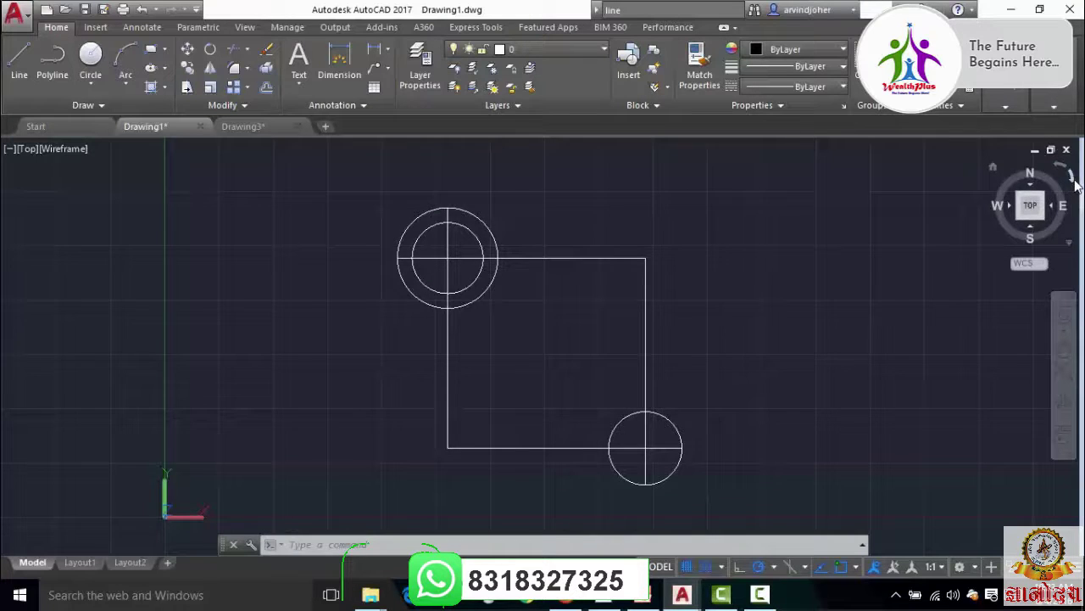
# - Rotate the top view in quarter turns in both directions, ending with north pointing up
pyautogui.click(1073, 183)
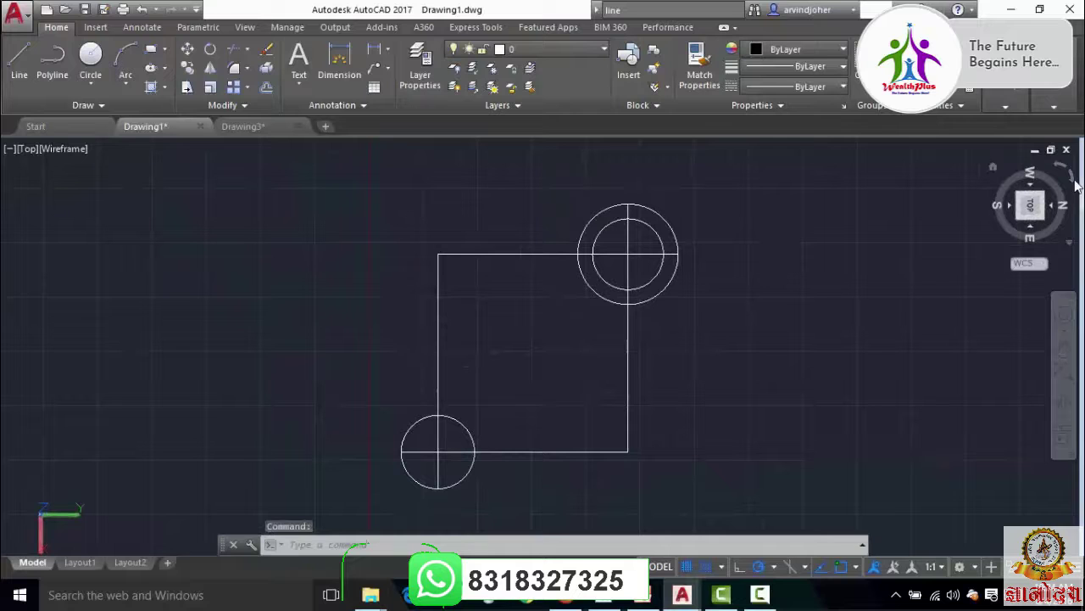
pyautogui.click(1063, 169)
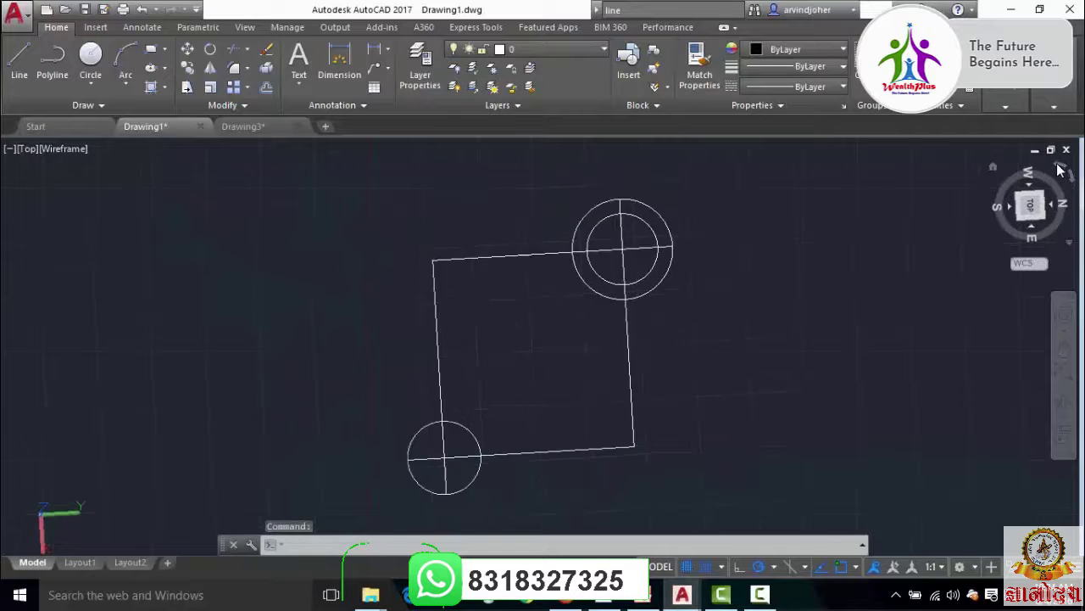
pyautogui.click(1074, 188)
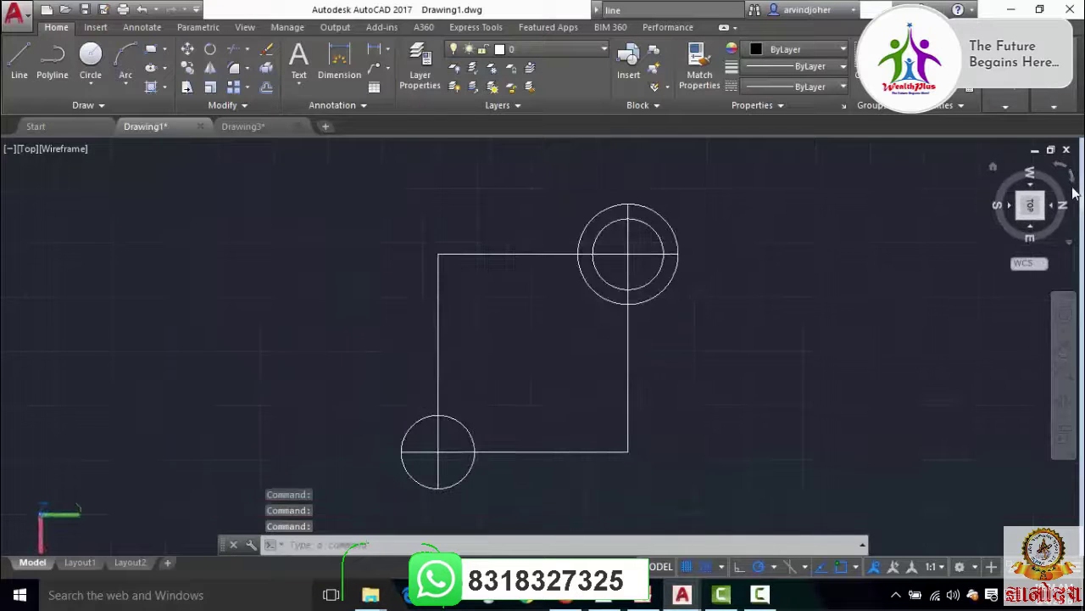
pyautogui.click(1073, 183)
pyautogui.click(1073, 185)
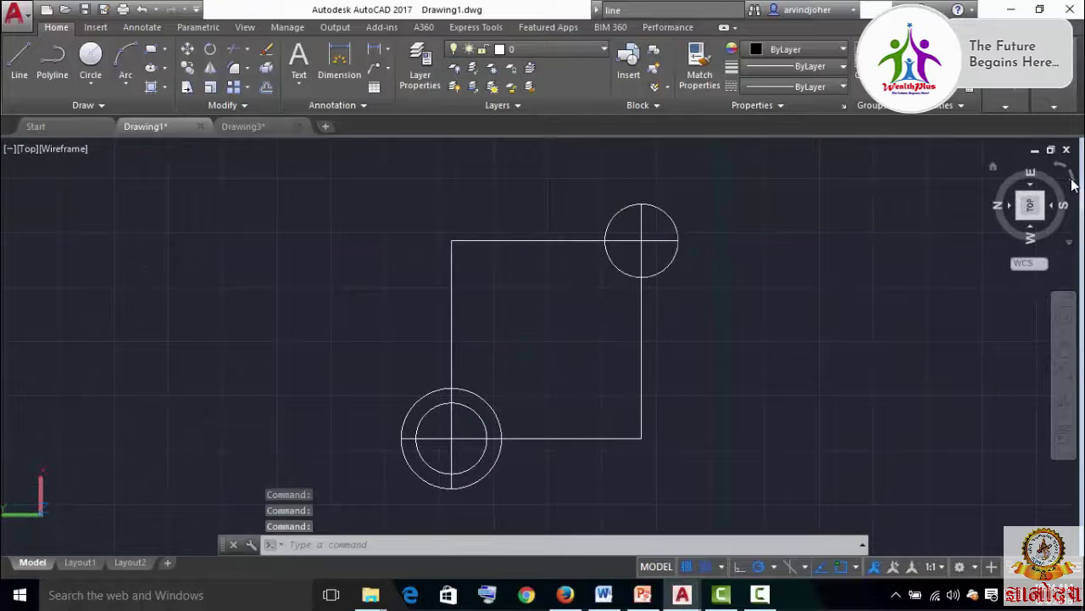
pyautogui.click(1073, 184)
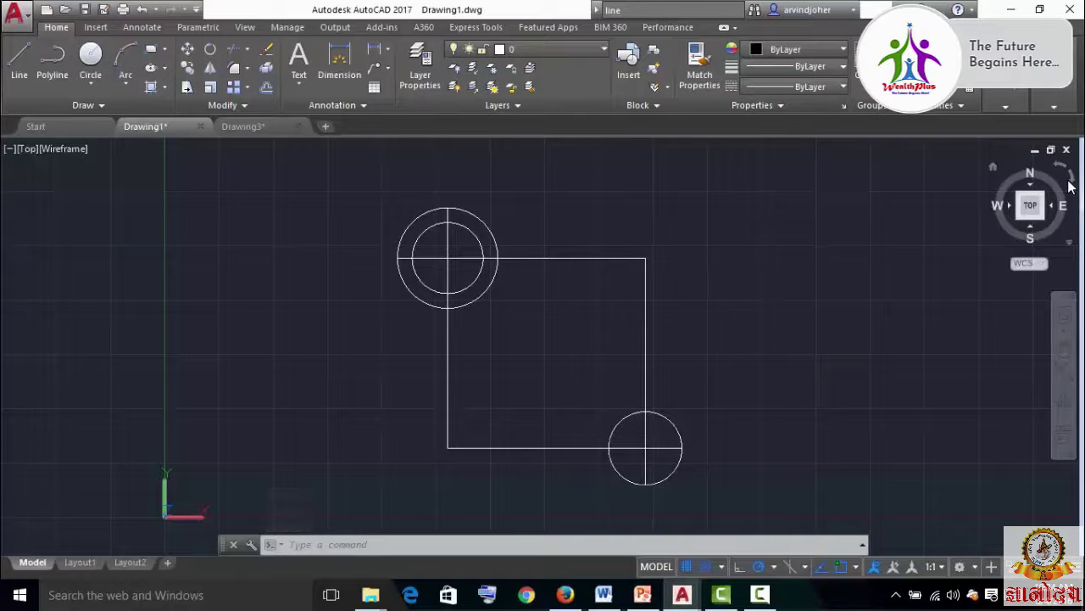
# - Open the viewport controls to see the viewport configuration and navigation display options
pyautogui.click(8, 151)
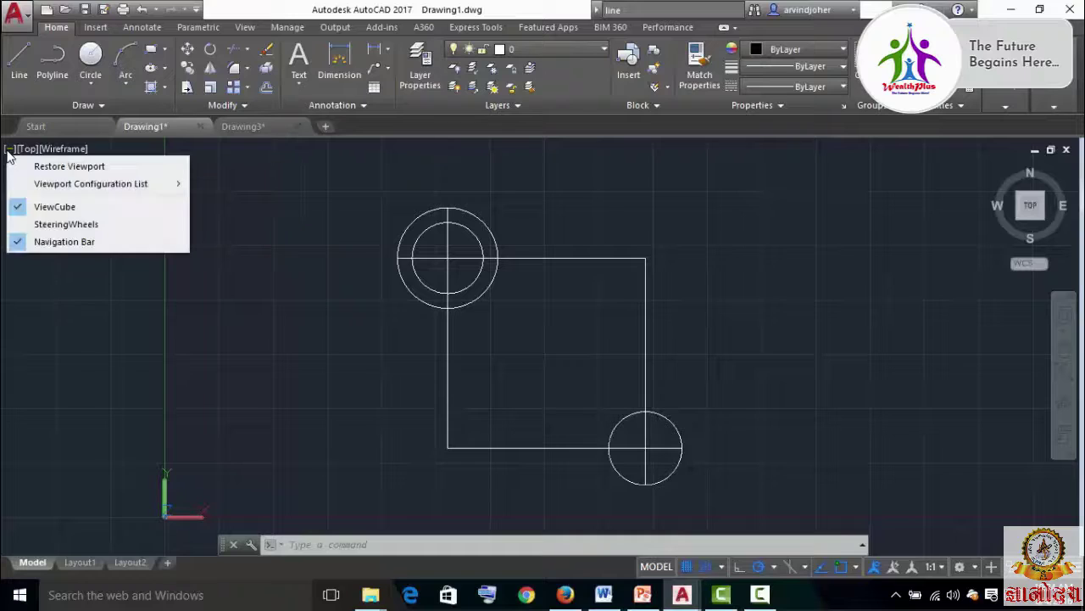